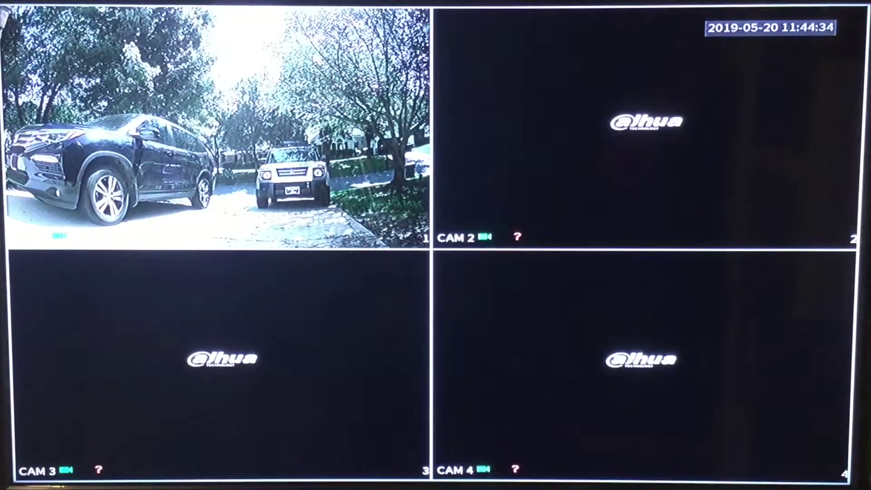
- Open the Main Menu from the live view's right-click quick menu
right_click(317, 56)
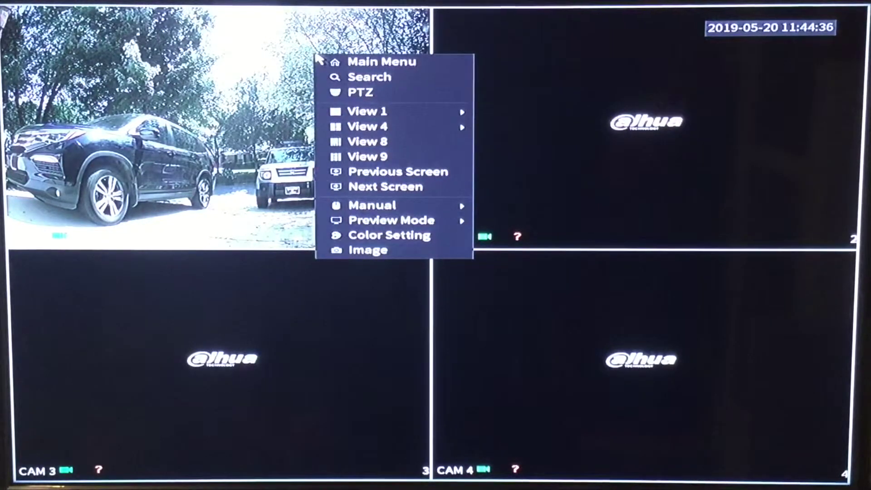
click(371, 65)
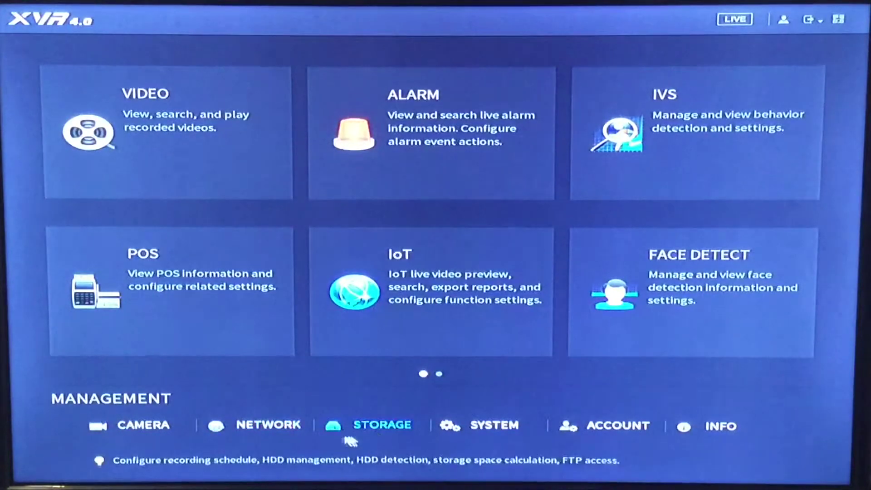
- Go to Storage settings and open the recording Schedule page
click(382, 425)
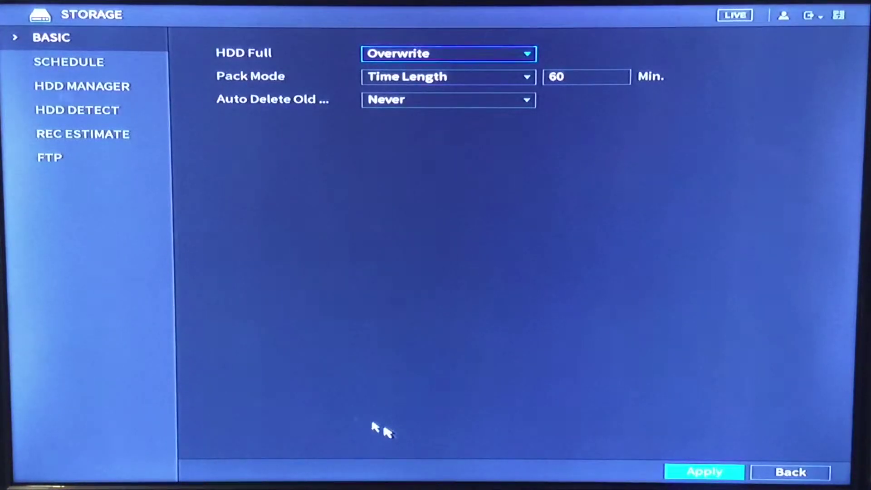
click(54, 68)
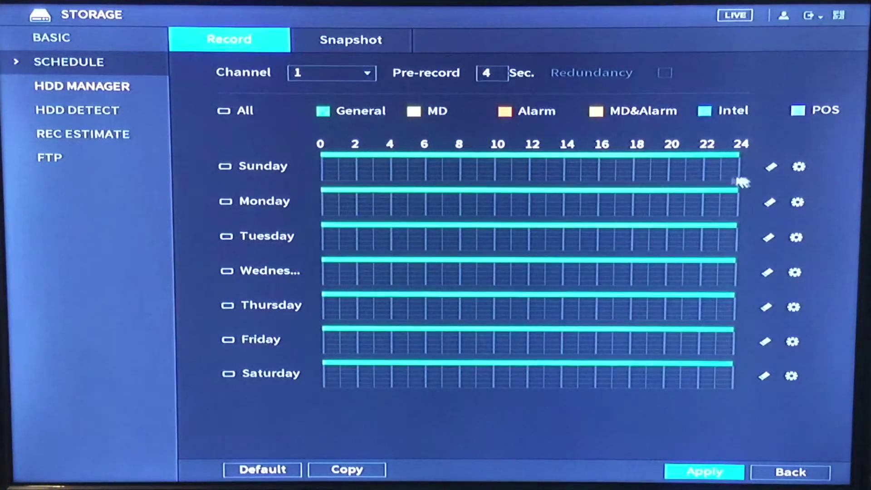
- Set Sunday's Period 1 to MD only, with General off, and copy it to all days
click(800, 168)
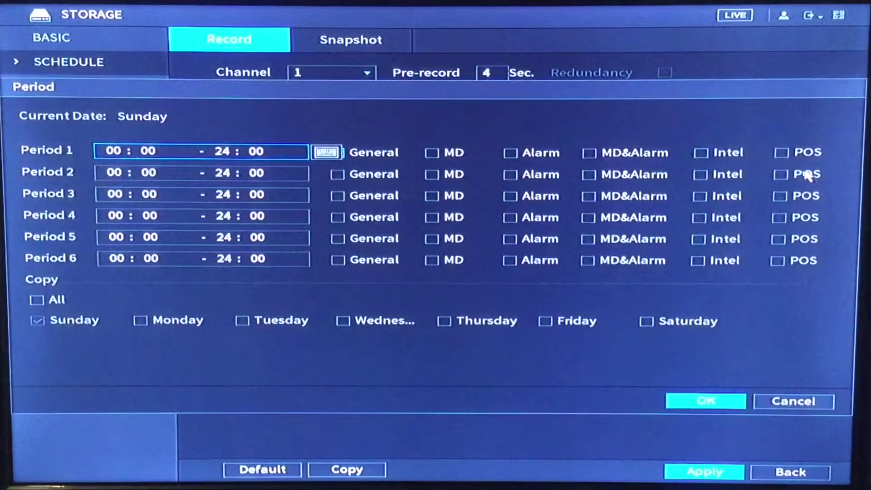
click(337, 153)
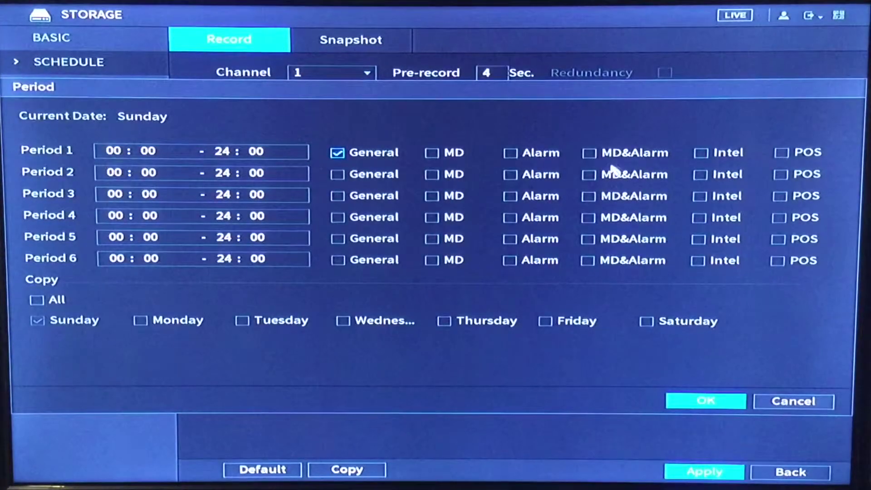
click(337, 153)
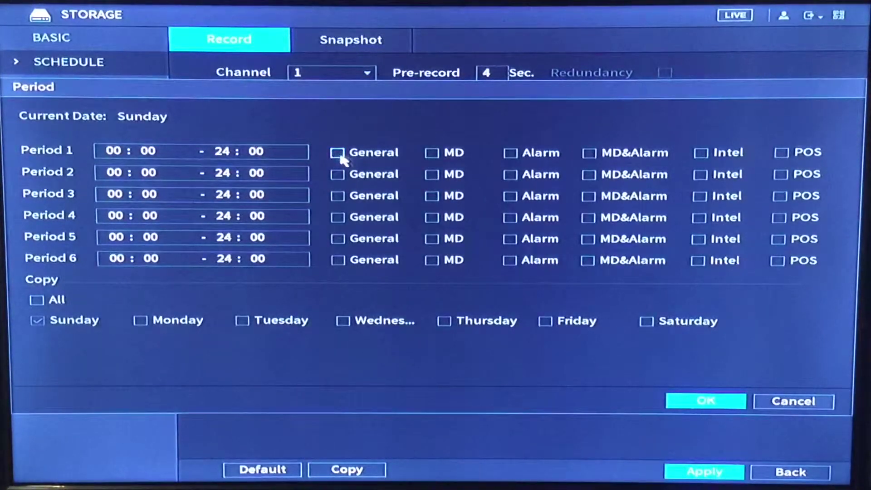
click(432, 153)
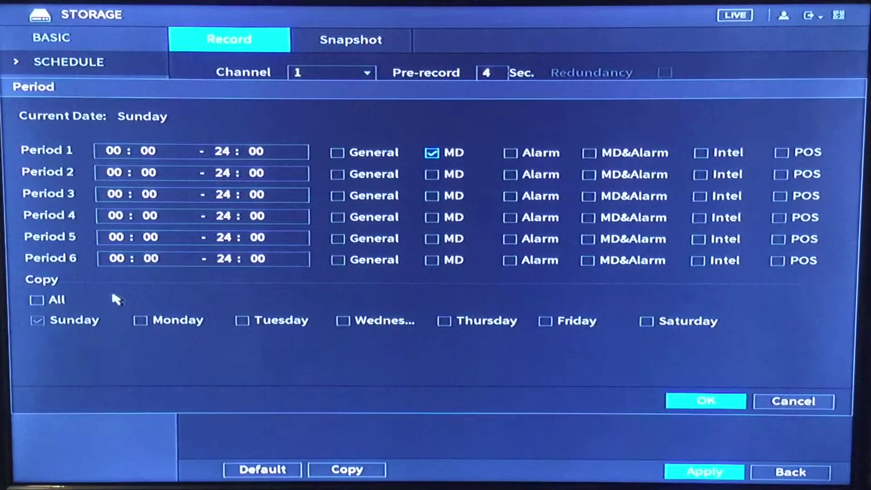
click(36, 300)
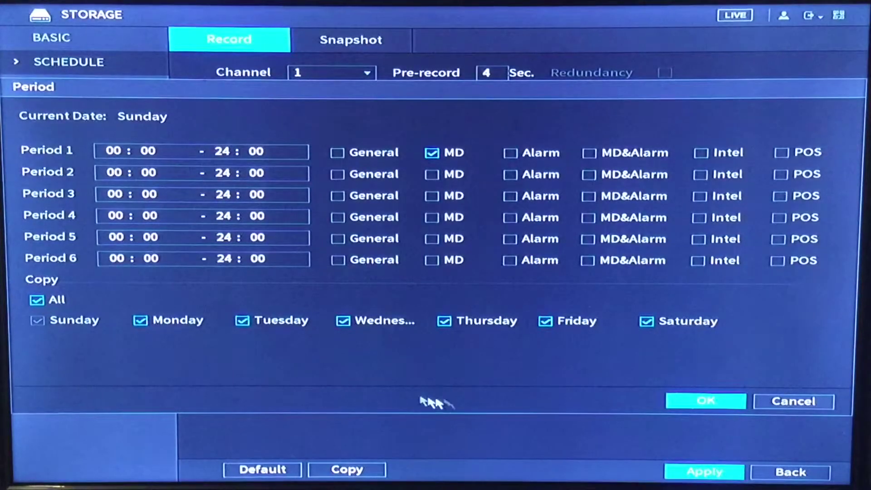
click(706, 401)
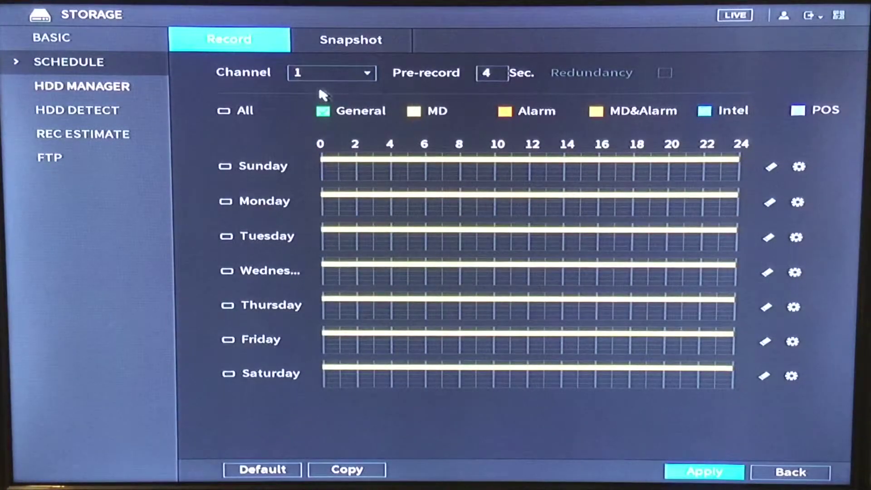
- Copy channel 1's schedule to all channels and apply it
click(359, 472)
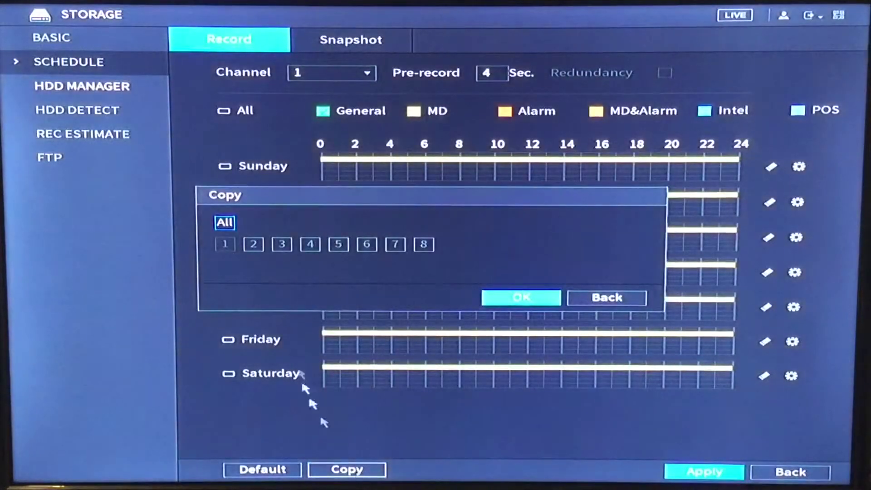
click(224, 223)
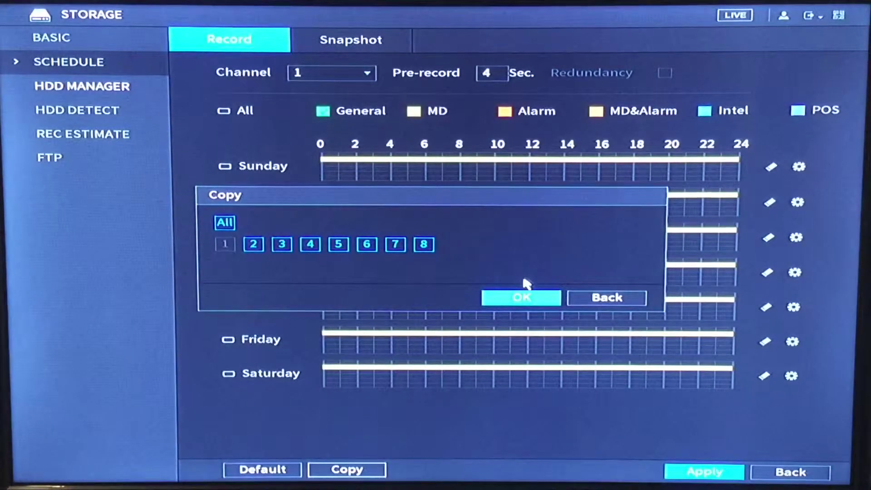
click(532, 300)
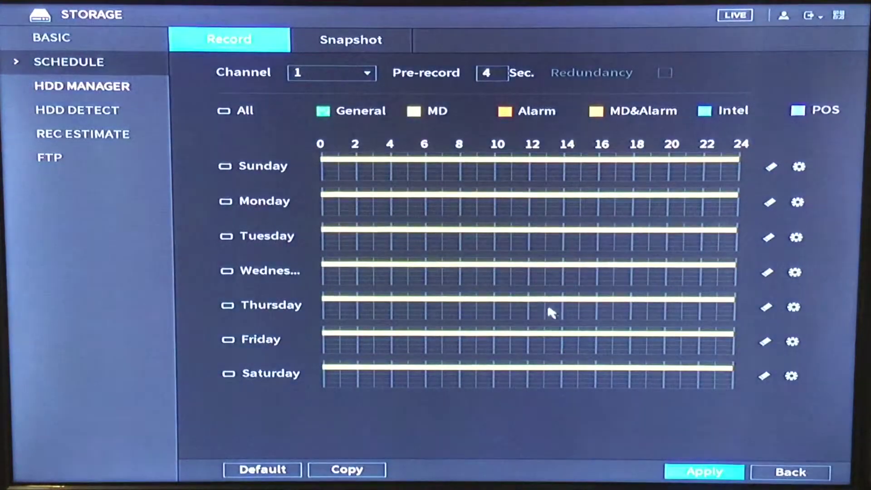
click(714, 474)
- Return from storage settings to the main menu and enter Alarm settings
right_click(647, 419)
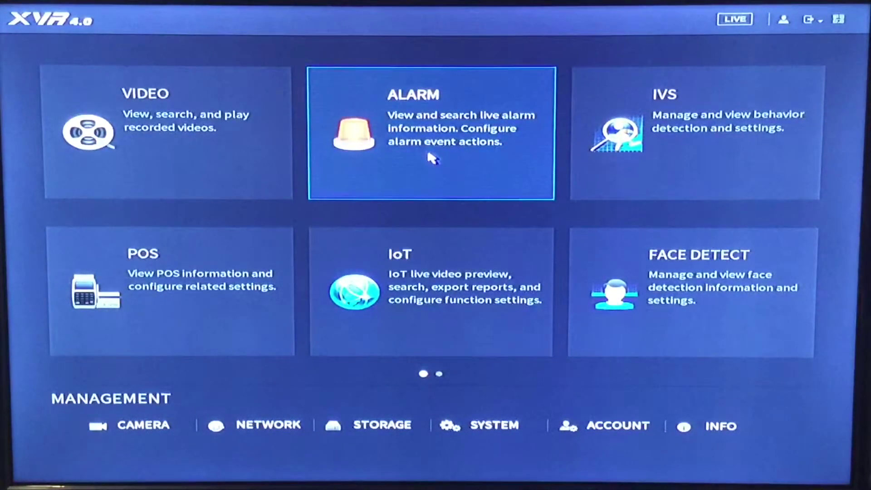
click(427, 162)
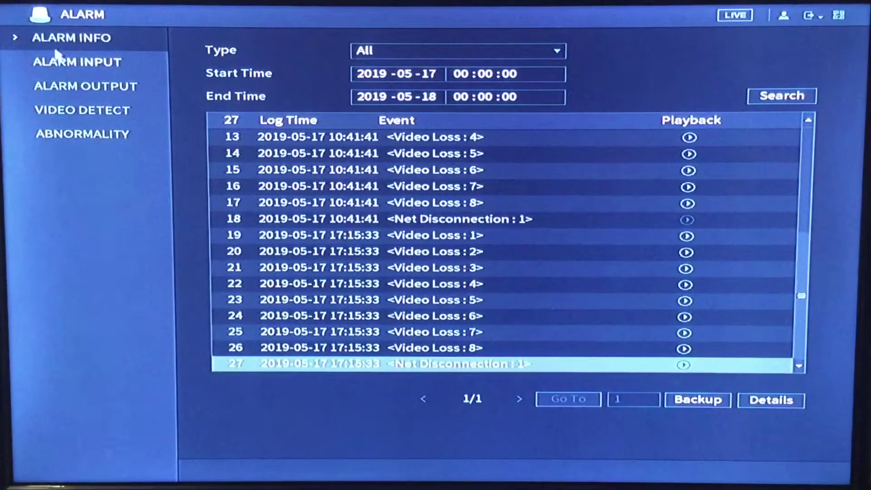
- Open Video Detect and switch on Enable MD for channel 1
click(81, 110)
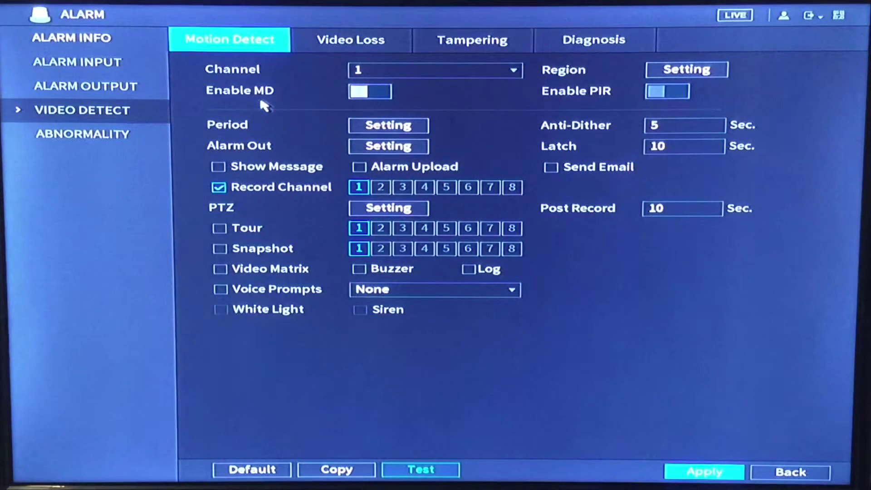
click(380, 95)
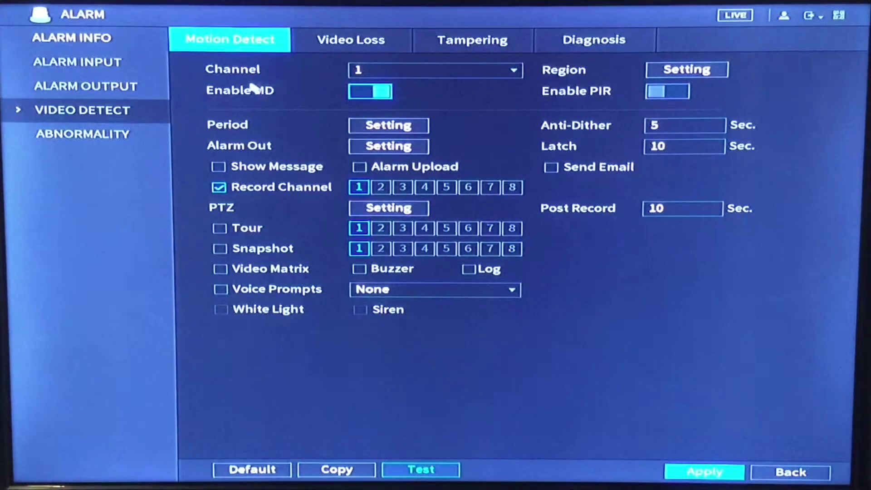
- Choose All in the Channel dropdown so motion detection covers every channel
click(515, 72)
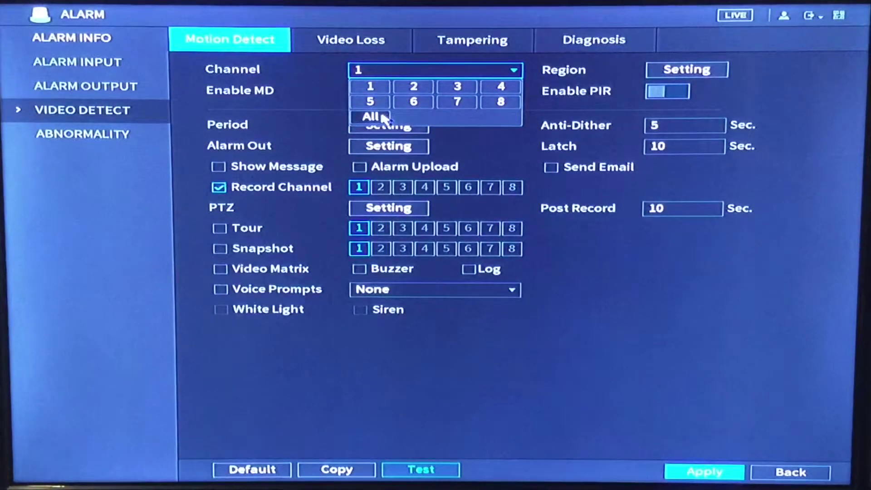
click(372, 117)
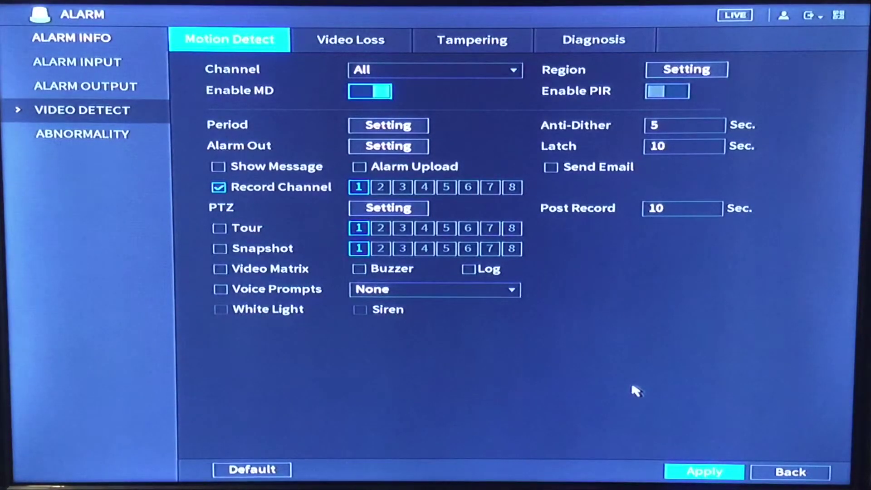
right_click(635, 390)
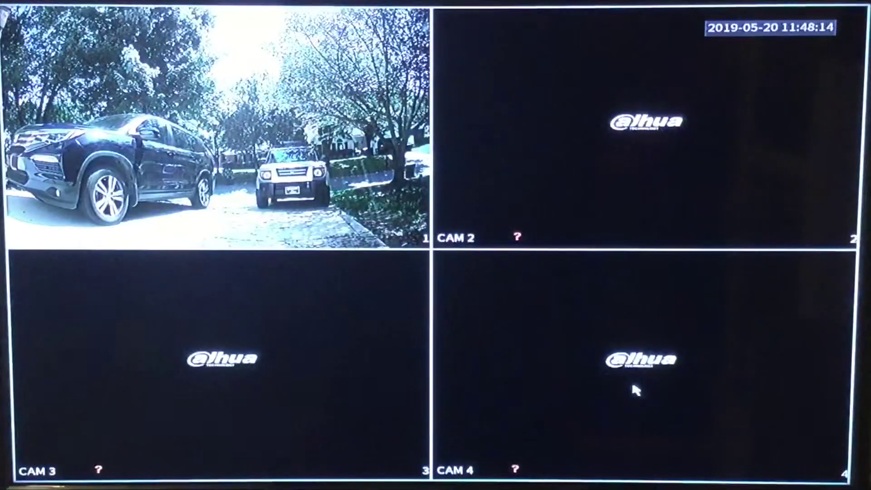